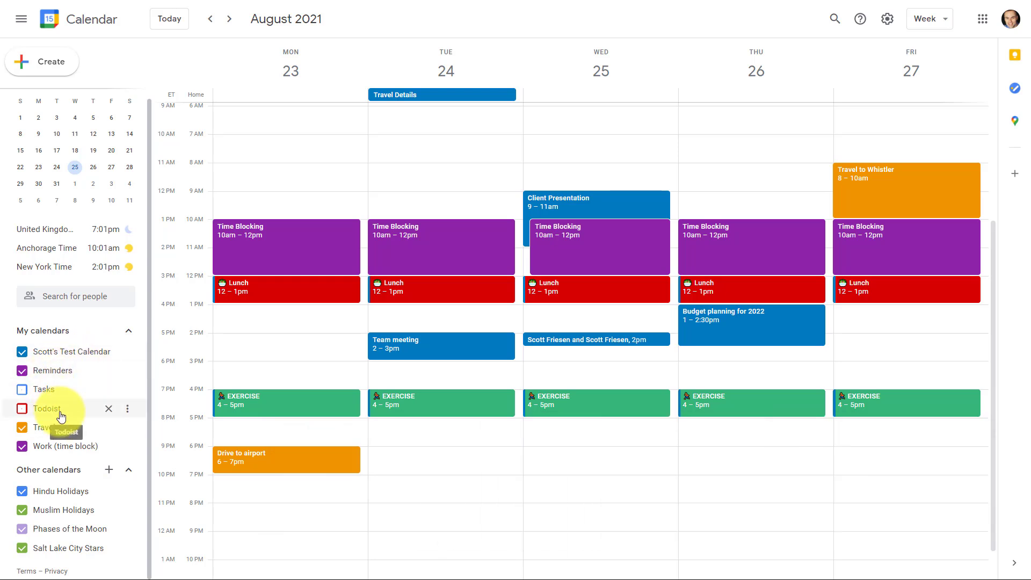
# Step: Hide and then re-show the Travel and Work (time block) calendars, twice over
pyautogui.click(22, 429)
pyautogui.click(21, 443)
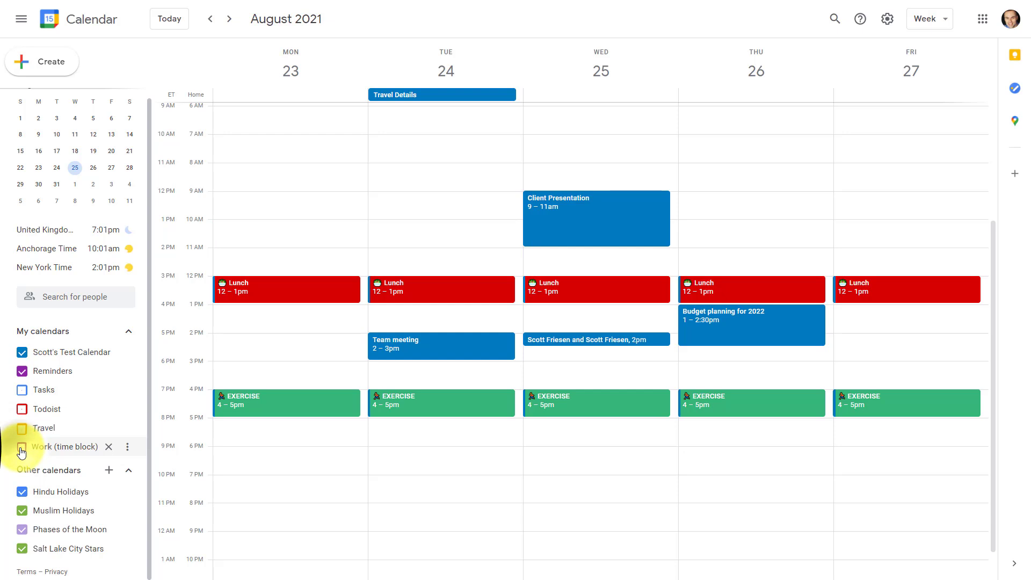
pyautogui.click(22, 428)
pyautogui.click(23, 446)
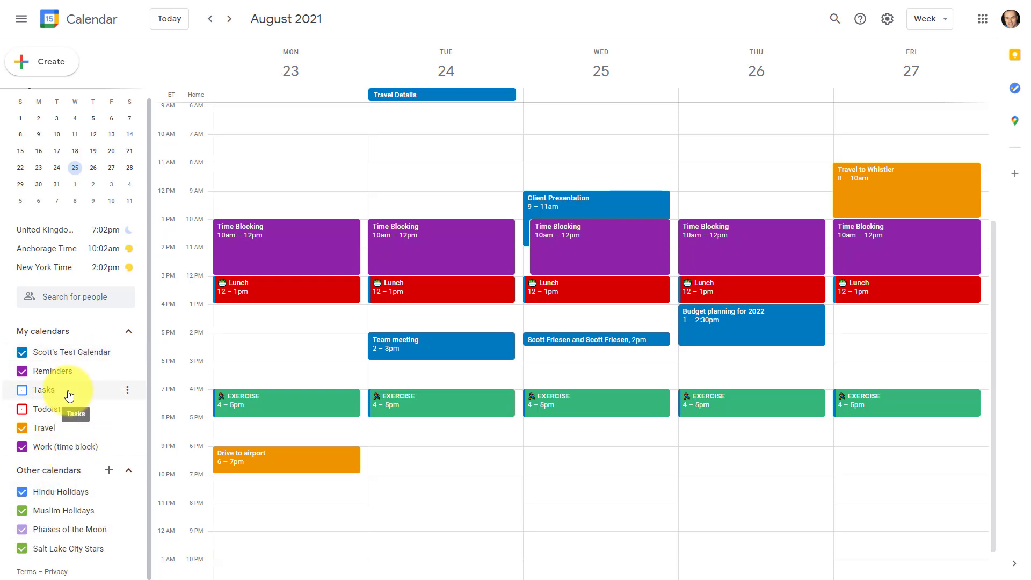
pyautogui.click(23, 430)
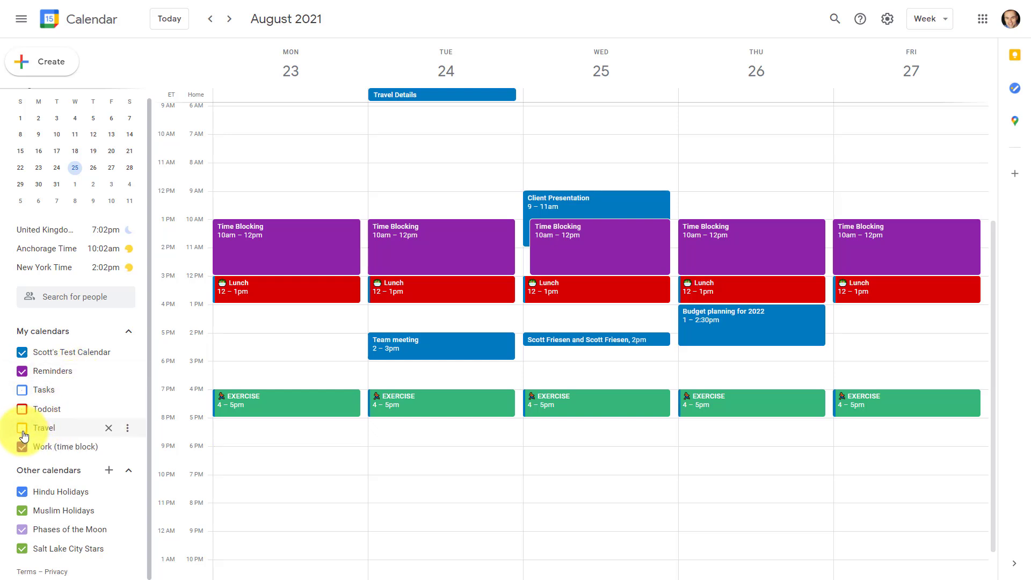
pyautogui.click(22, 447)
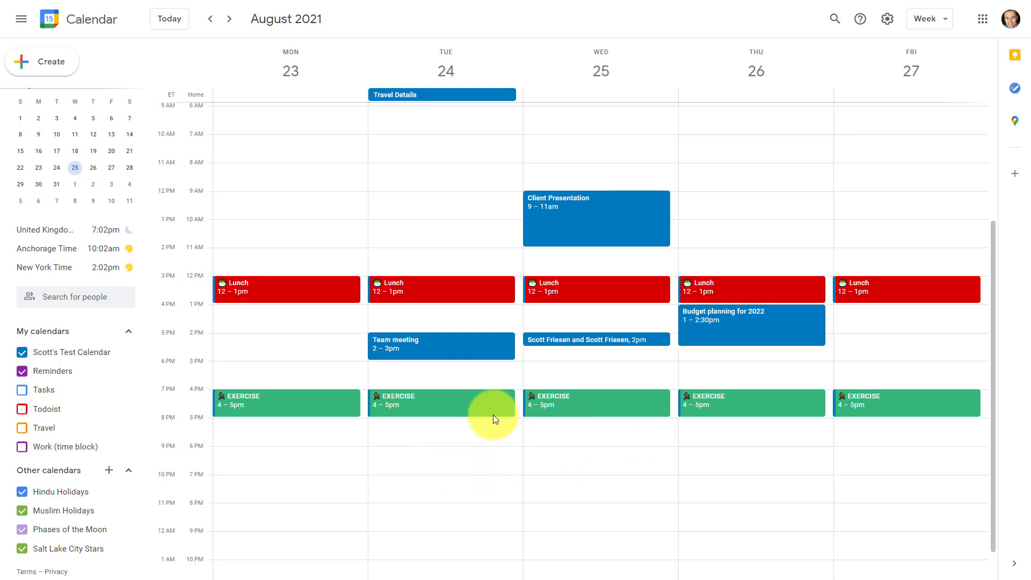
pyautogui.click(22, 429)
pyautogui.click(22, 446)
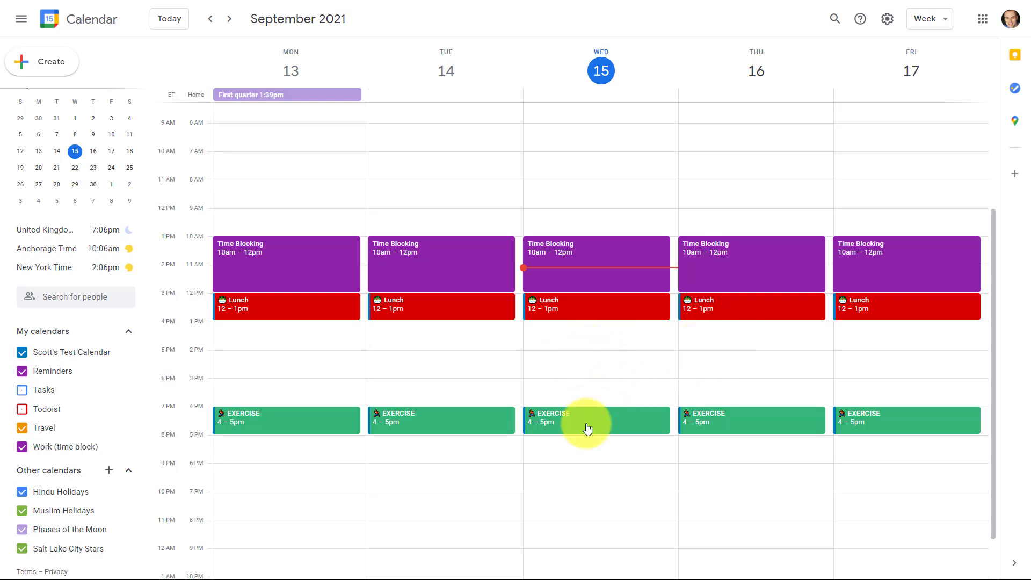
# Step: Create a reminder to call a contact at 7pm on Wednesday, September 15
pyautogui.click(545, 495)
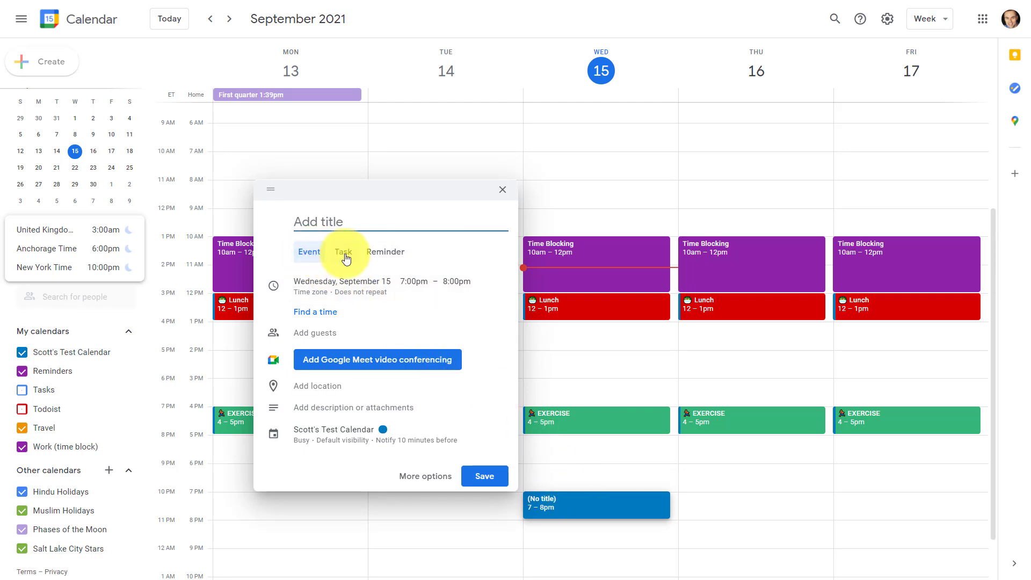
pyautogui.click(386, 253)
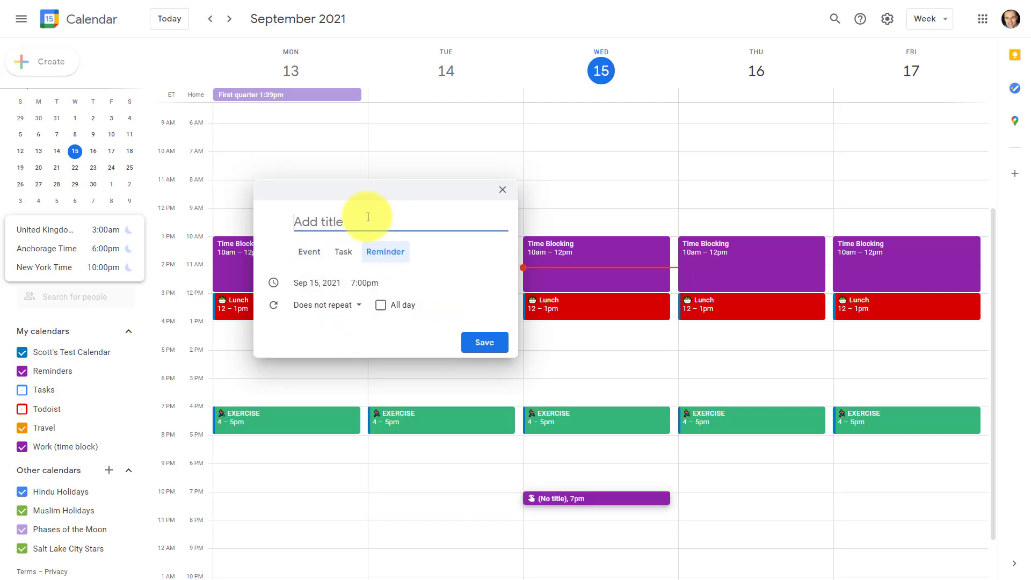
pyautogui.write('Call Bill')
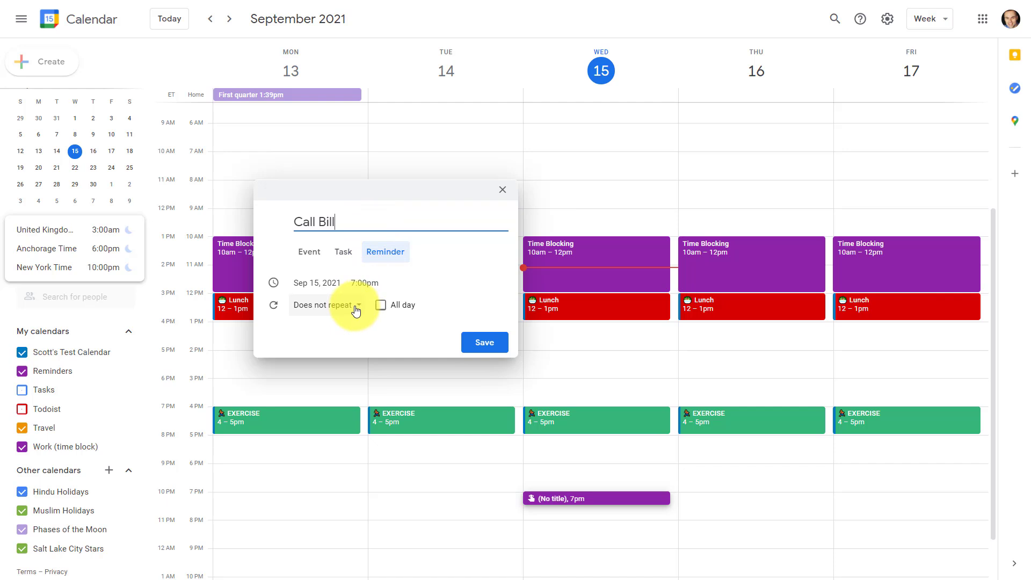
pyautogui.click(490, 344)
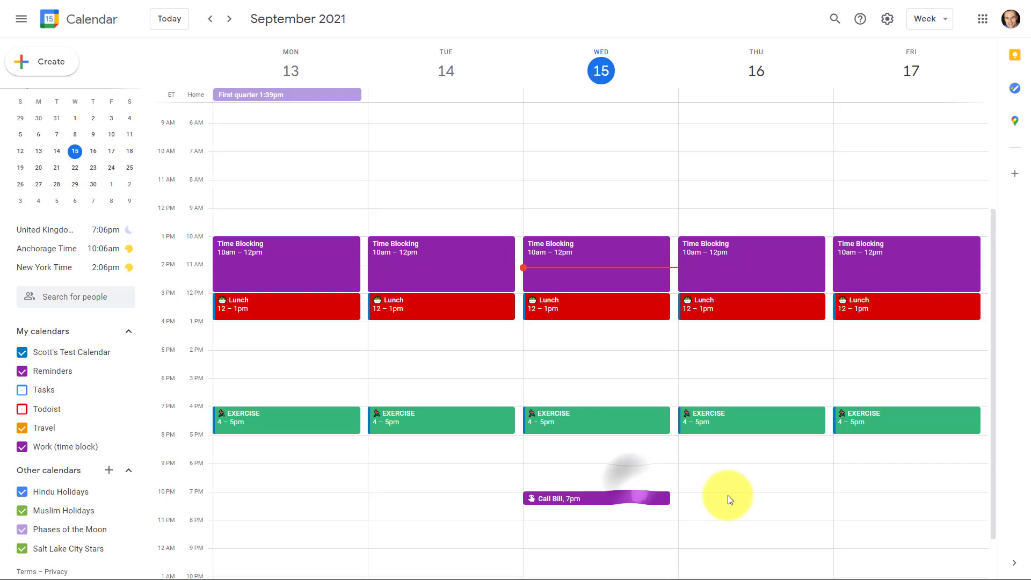
# Step: Open the 7pm call reminder on September 15 and mark it done
pyautogui.click(594, 499)
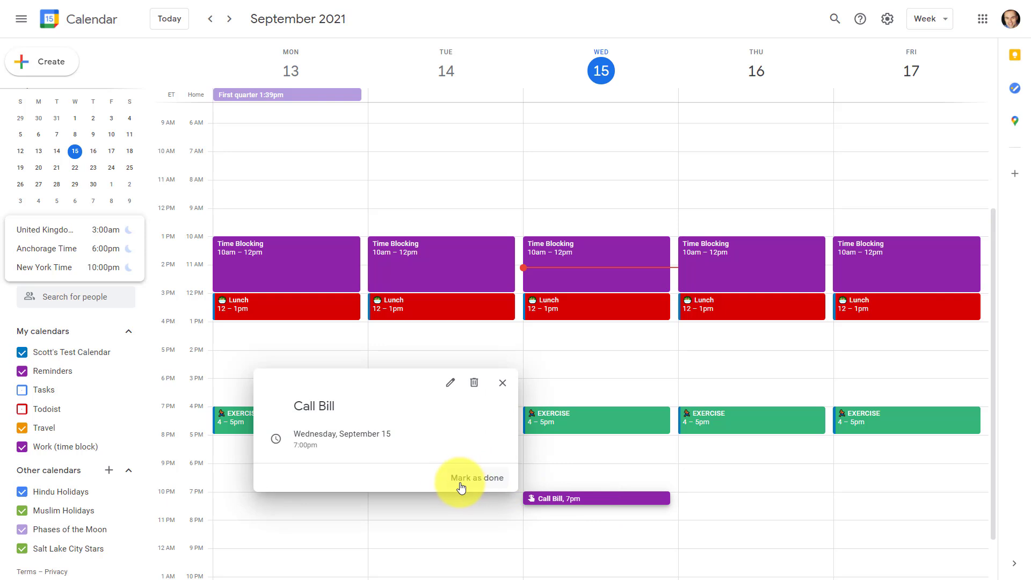
pyautogui.click(479, 484)
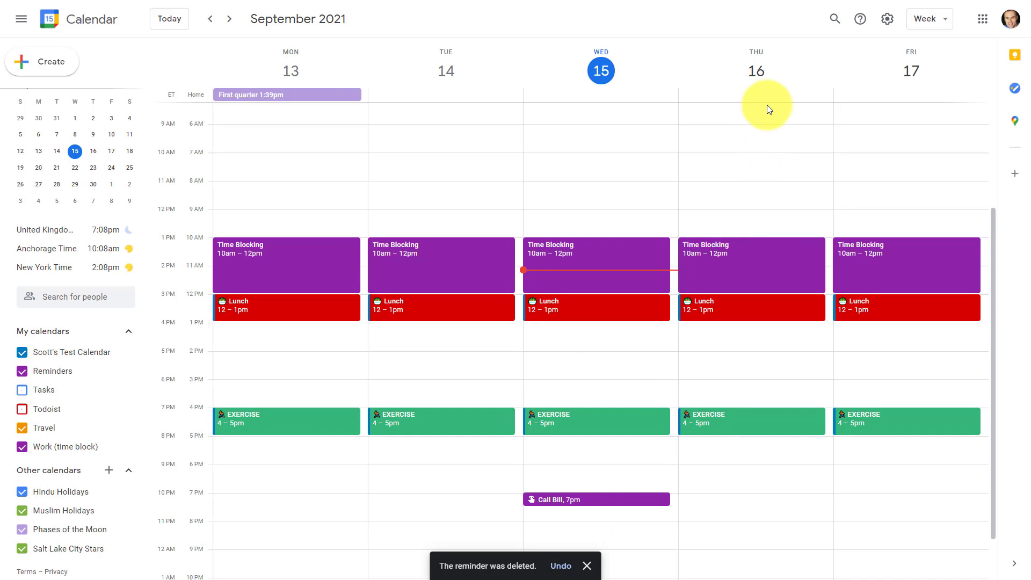
# Step: Add an all-day reminder on Thursday, September 16 to email a contact about the meeting, then move it to Friday
pyautogui.click(722, 93)
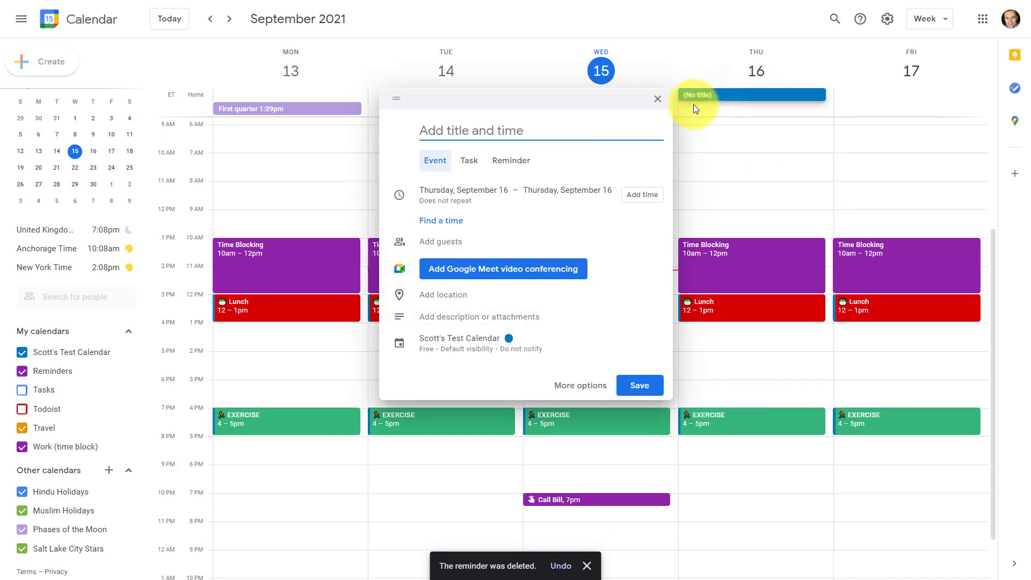
pyautogui.click(504, 161)
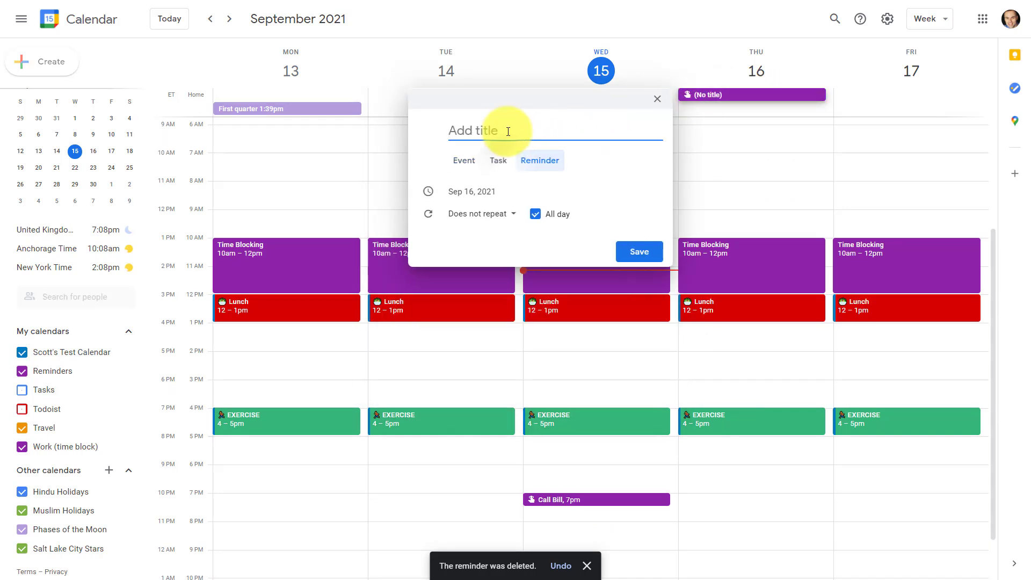
pyautogui.write('Email Craig re meeting')
pyautogui.press('Return')
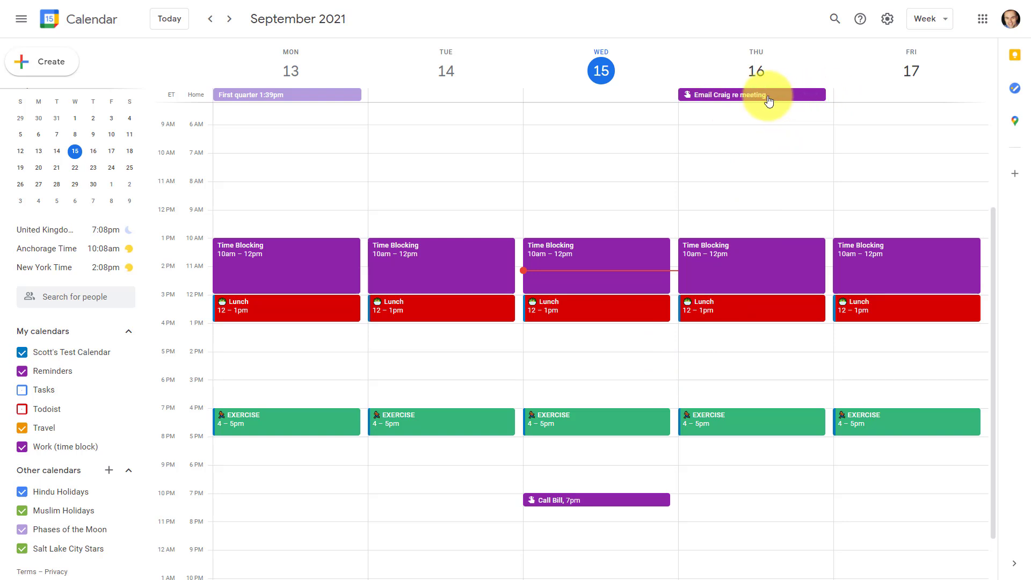
pyautogui.moveTo(744, 98); pyautogui.dragTo(928, 95)
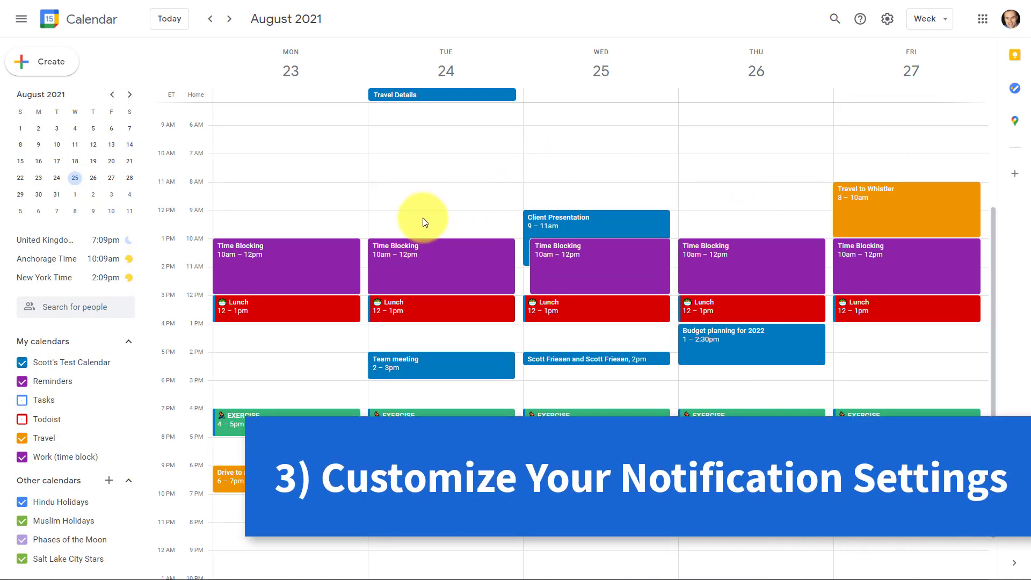
# Step: Confirm Client Presentation's 10-minute notification, then close its details
pyautogui.click(615, 225)
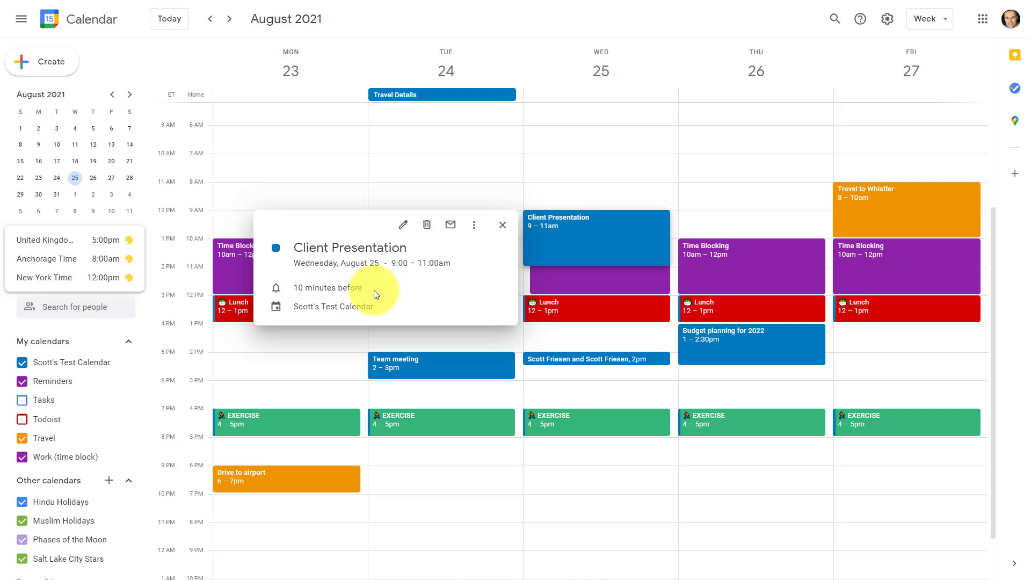
pyautogui.click(502, 225)
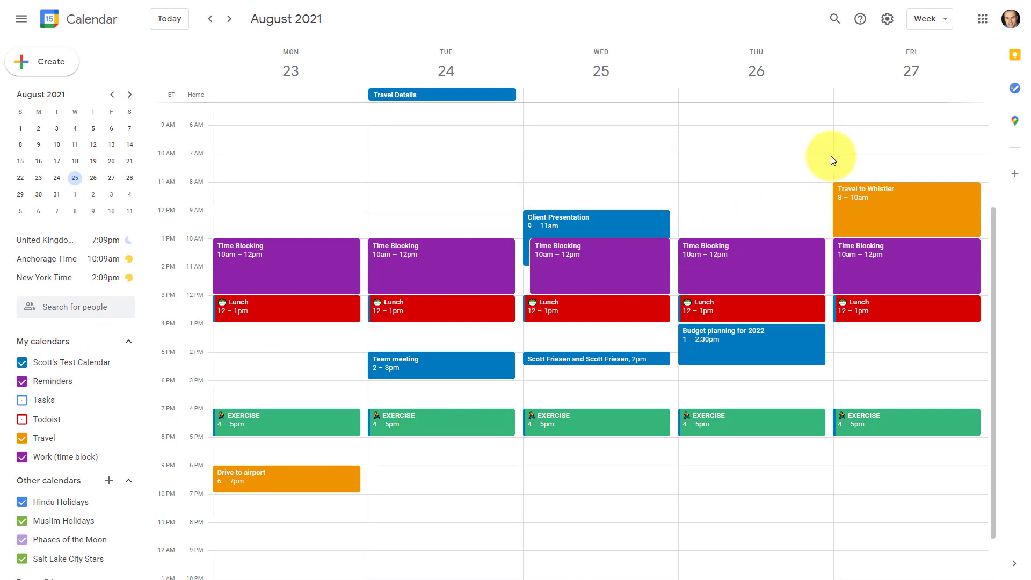
# Step: In the test calendar's settings, change the default event notification from 10 to 3 minutes
pyautogui.click(888, 20)
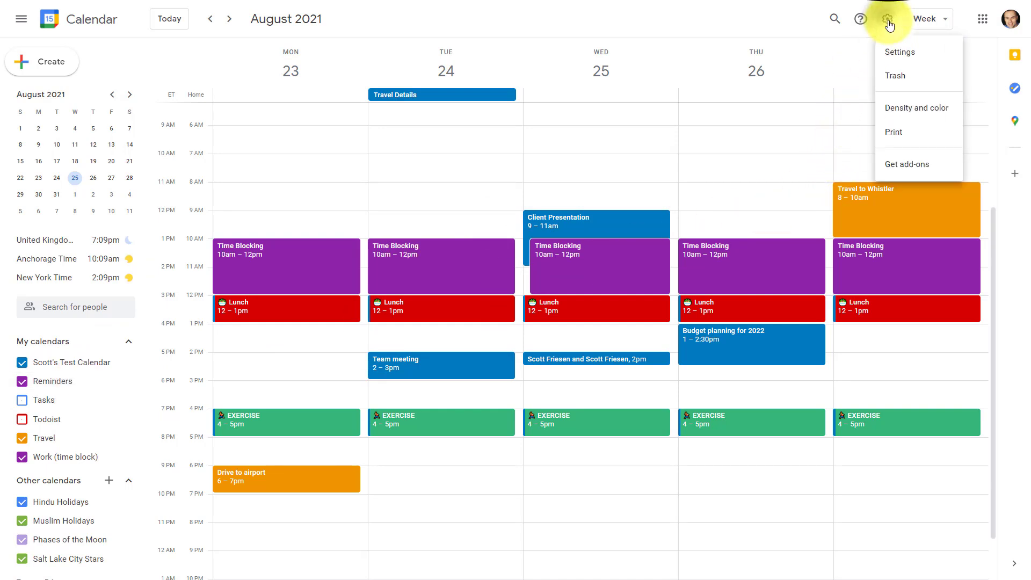
pyautogui.click(895, 55)
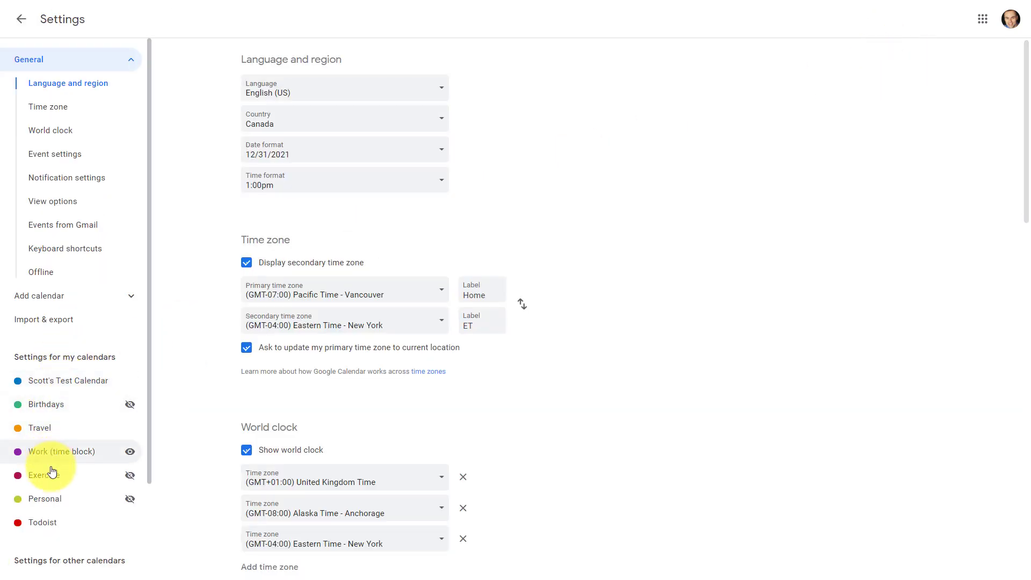
pyautogui.click(58, 381)
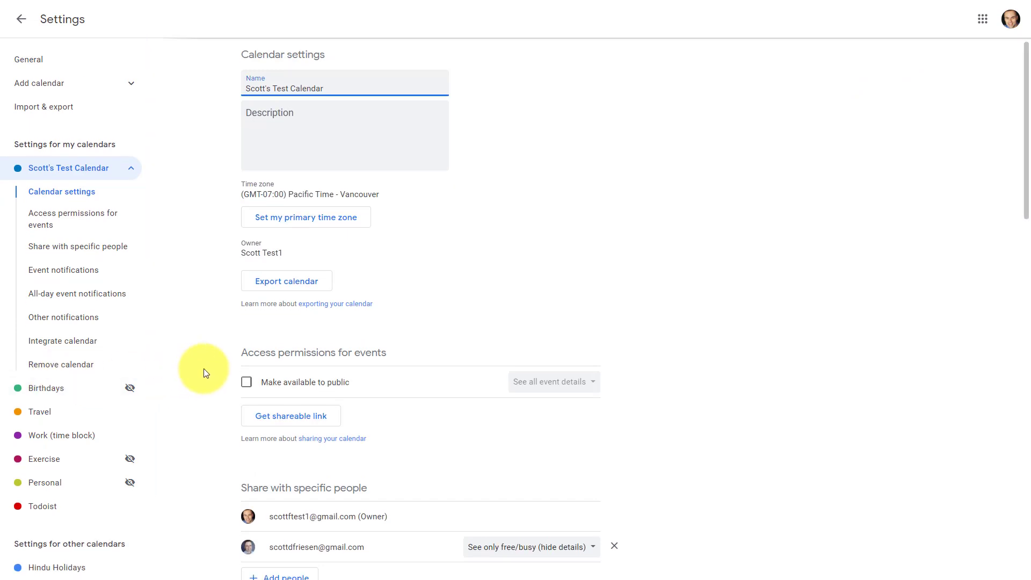
pyautogui.scroll(-7, 204, 370)
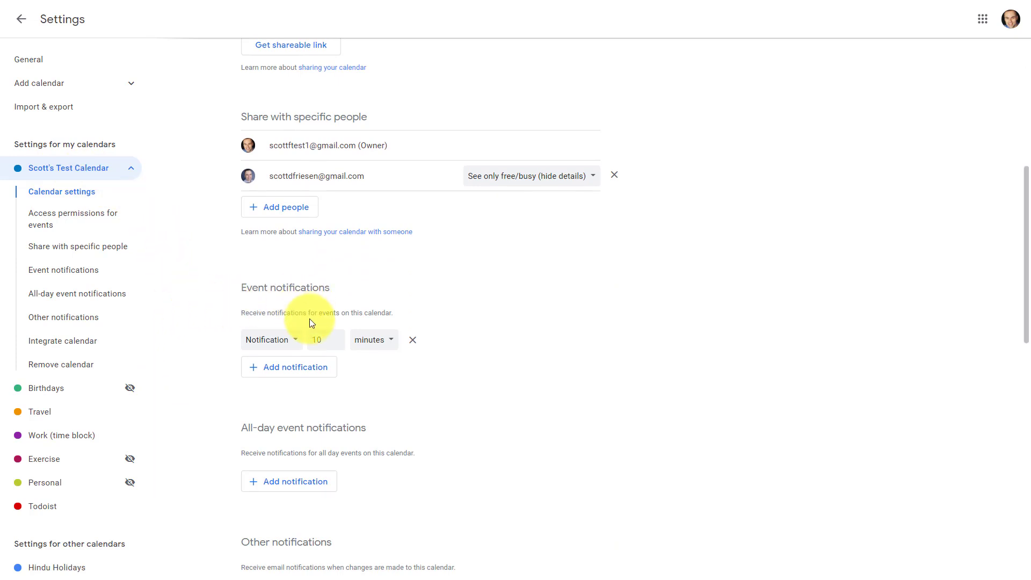
pyautogui.moveTo(330, 338); pyautogui.dragTo(304, 339)
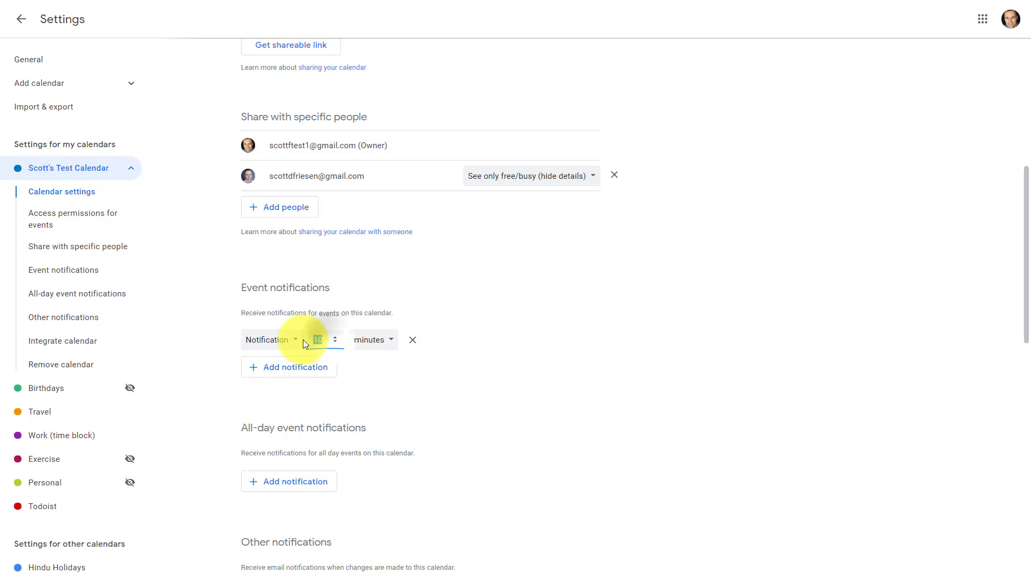
pyautogui.write('3')
pyautogui.click(504, 331)
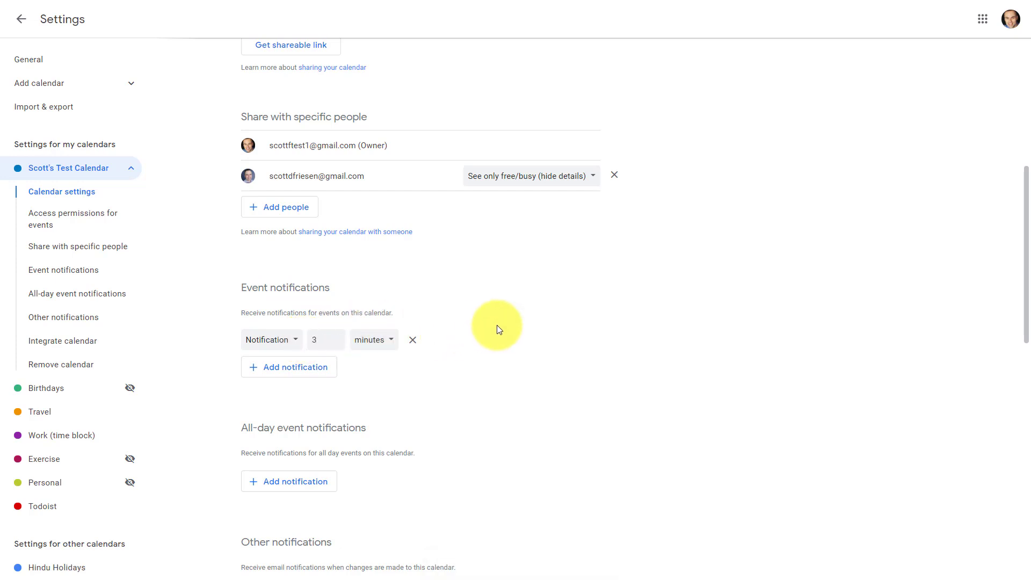
pyautogui.scroll(-14, 498, 324)
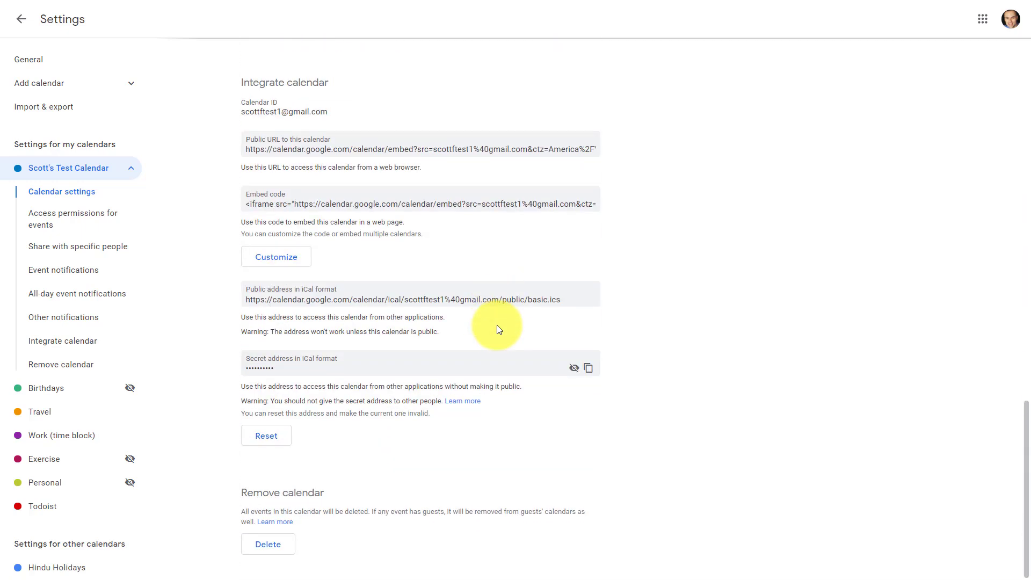
pyautogui.scroll(13, 498, 324)
pyautogui.scroll(1, 497, 324)
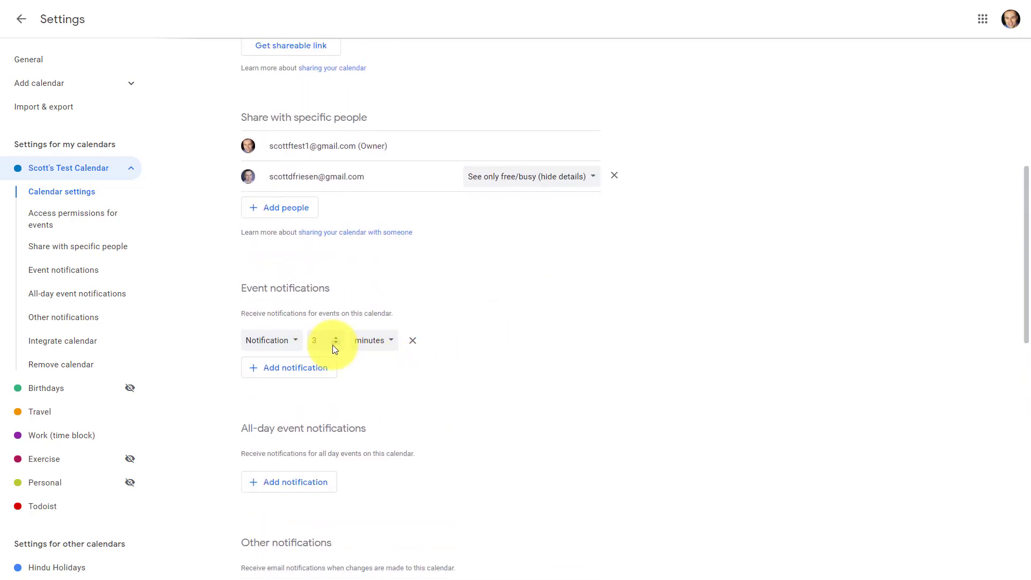
# Step: Give the Exercise calendar a default notification 45 minutes before events
pyautogui.click(47, 461)
pyautogui.scroll(-9, 208, 432)
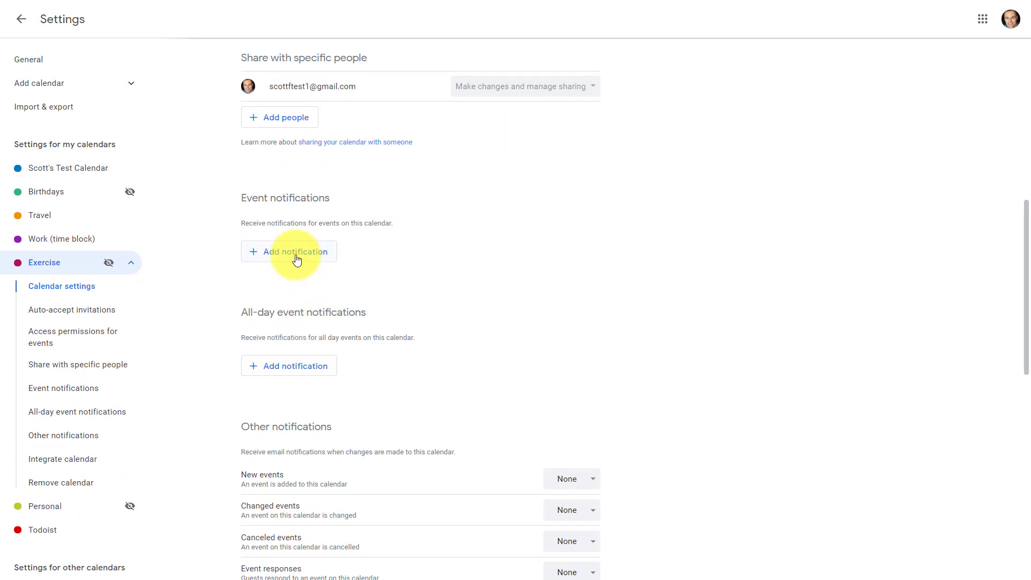
pyautogui.click(295, 253)
pyautogui.doubleClick(318, 252)
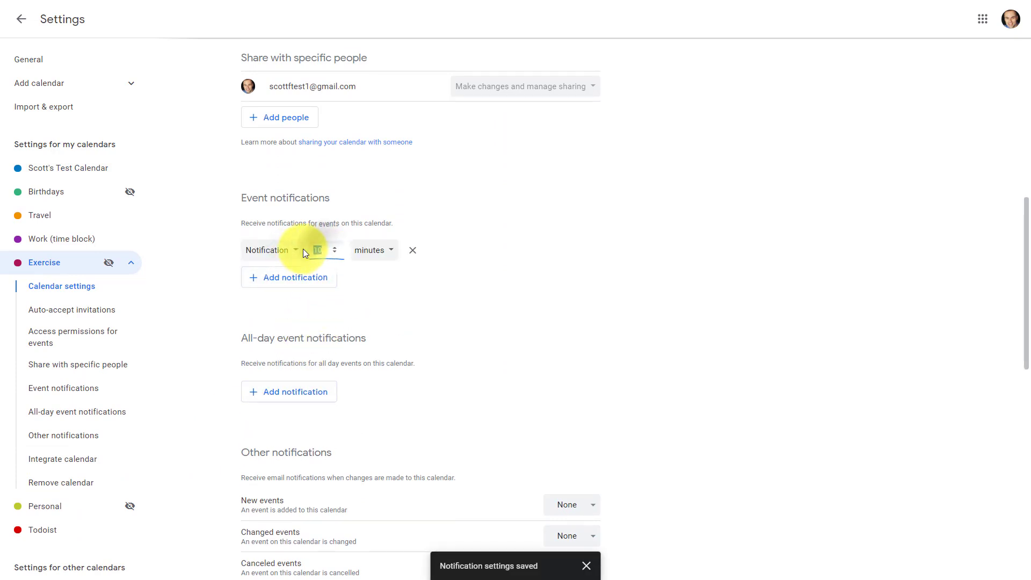
pyautogui.write('45')
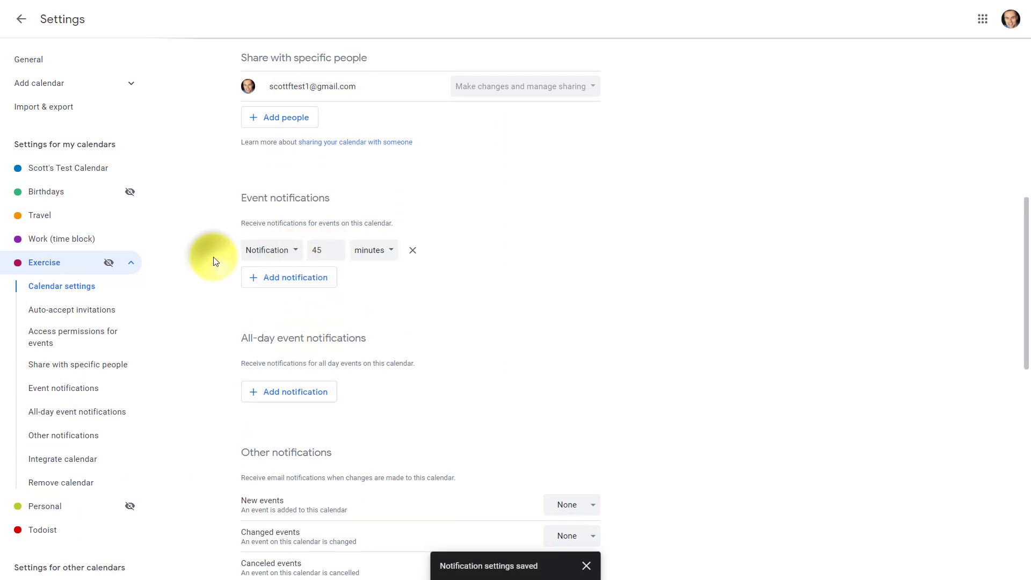
# Step: Add a second Exercise default reminder as an email 90 minutes before
pyautogui.click(273, 277)
pyautogui.click(291, 279)
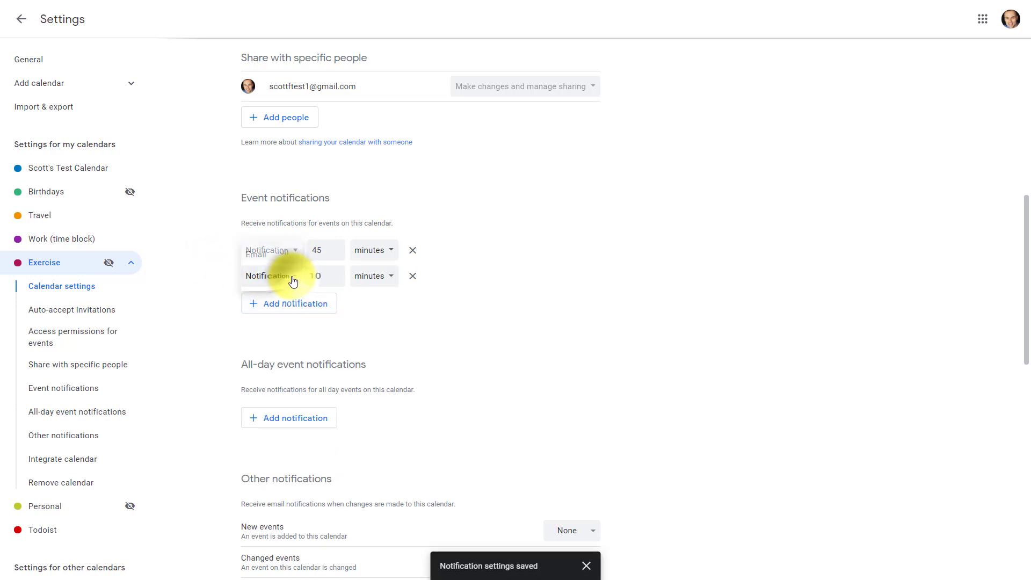
pyautogui.click(286, 256)
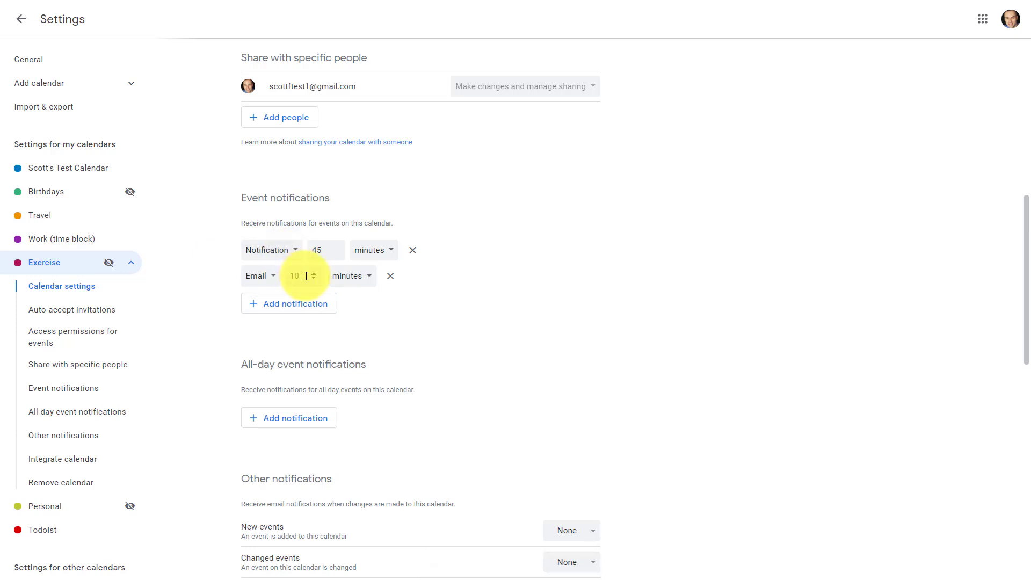
pyautogui.moveTo(306, 276); pyautogui.dragTo(286, 275)
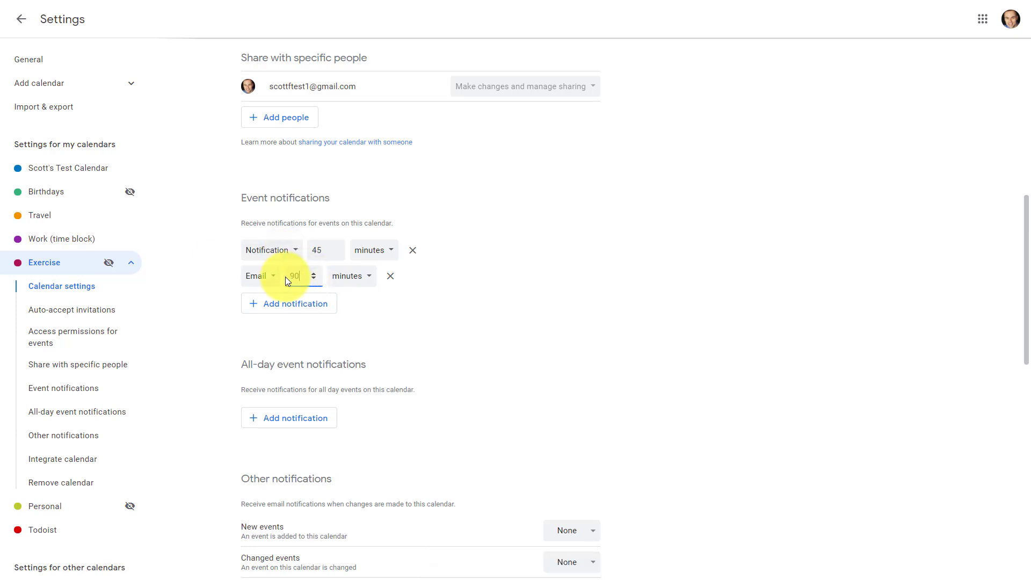
pyautogui.click(221, 283)
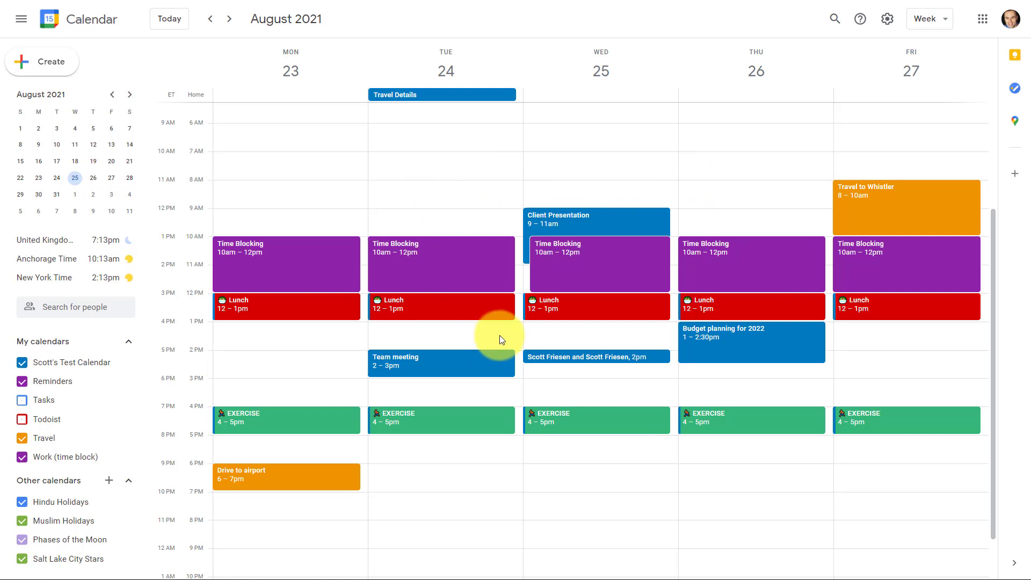
# Step: Return to the August 23–27 week view and open event search
pyautogui.click(449, 271)
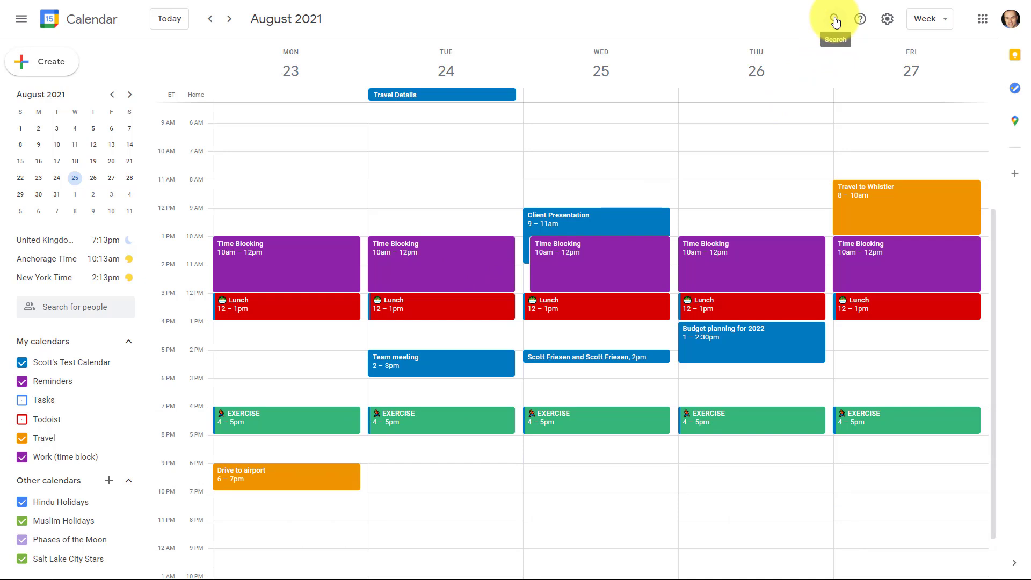
pyautogui.click(834, 20)
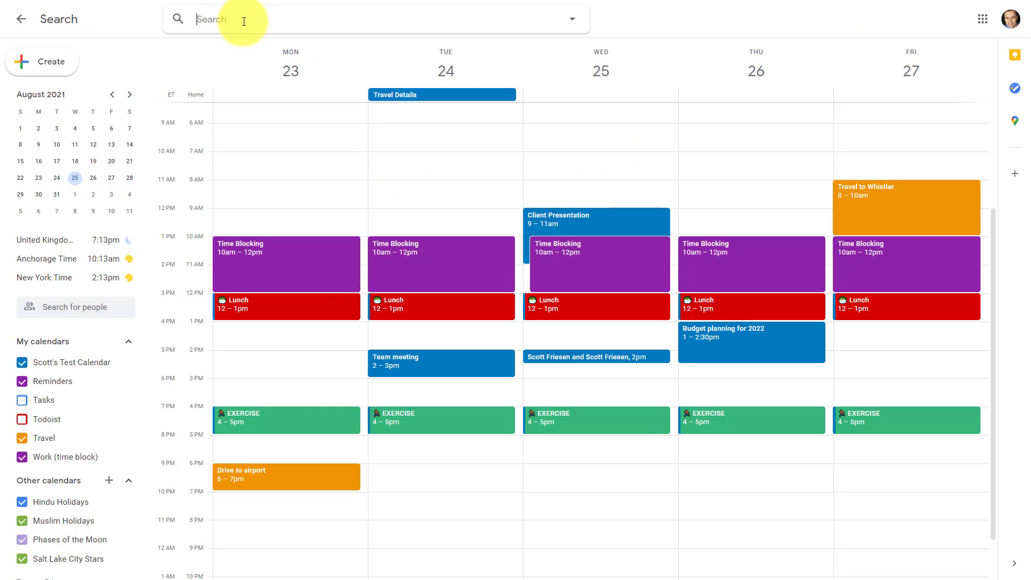
# Step: Open advanced search and review the Search in list, leaving it on Active calendars
pyautogui.click(572, 21)
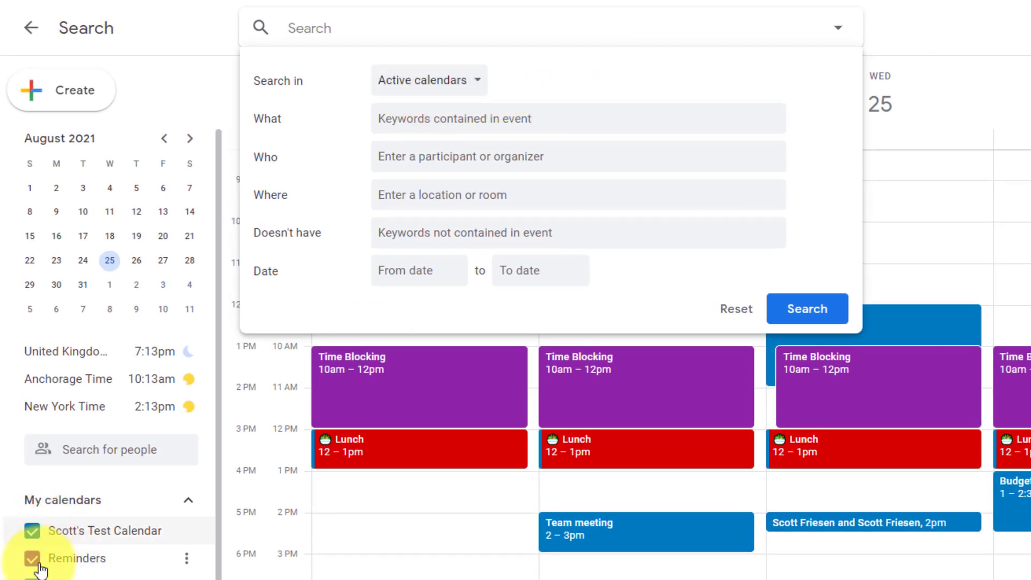
pyautogui.click(476, 82)
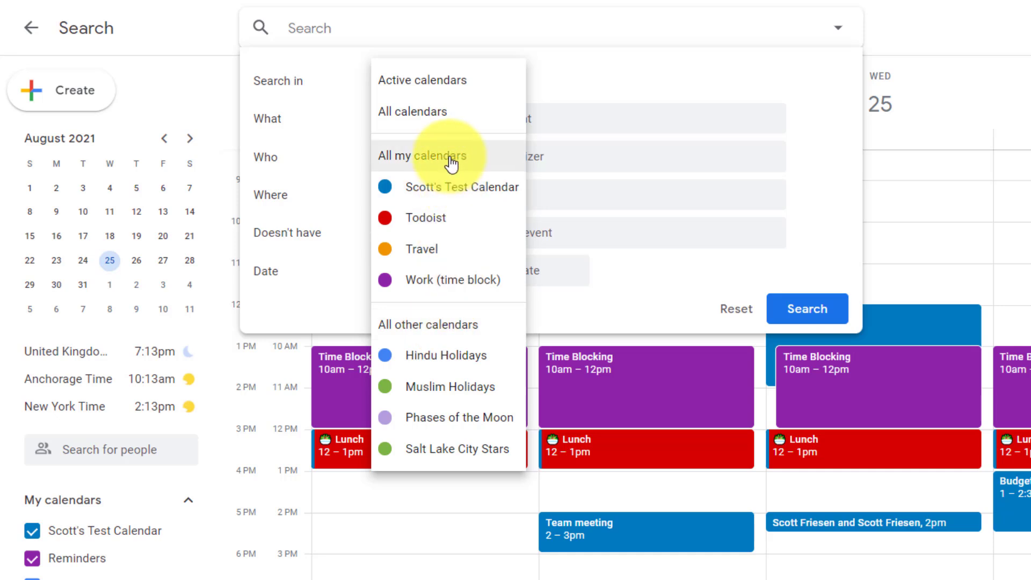
pyautogui.click(559, 76)
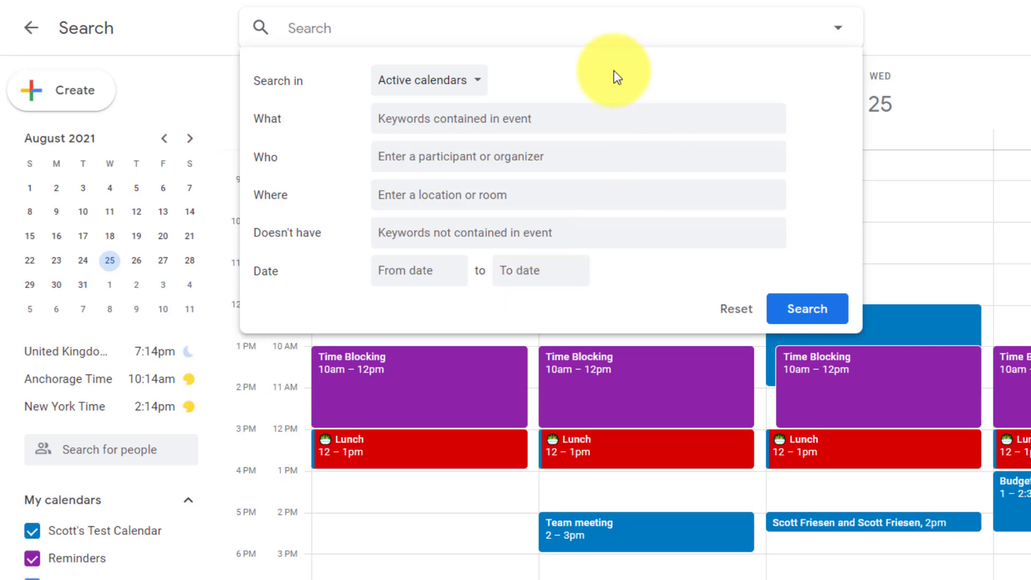
# Step: Close the advanced search panel to return to the August 23–27 week view
pyautogui.click(932, 51)
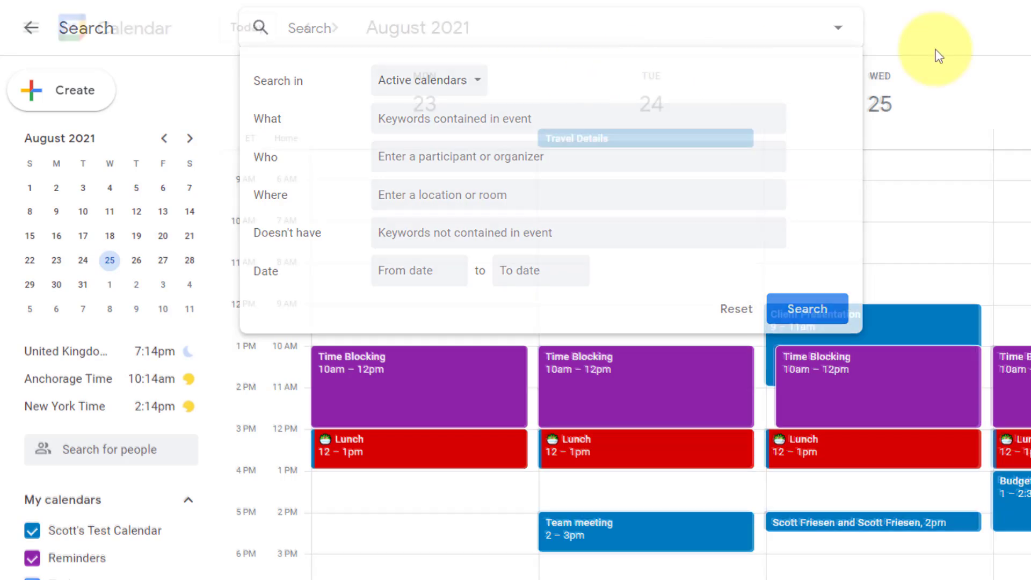